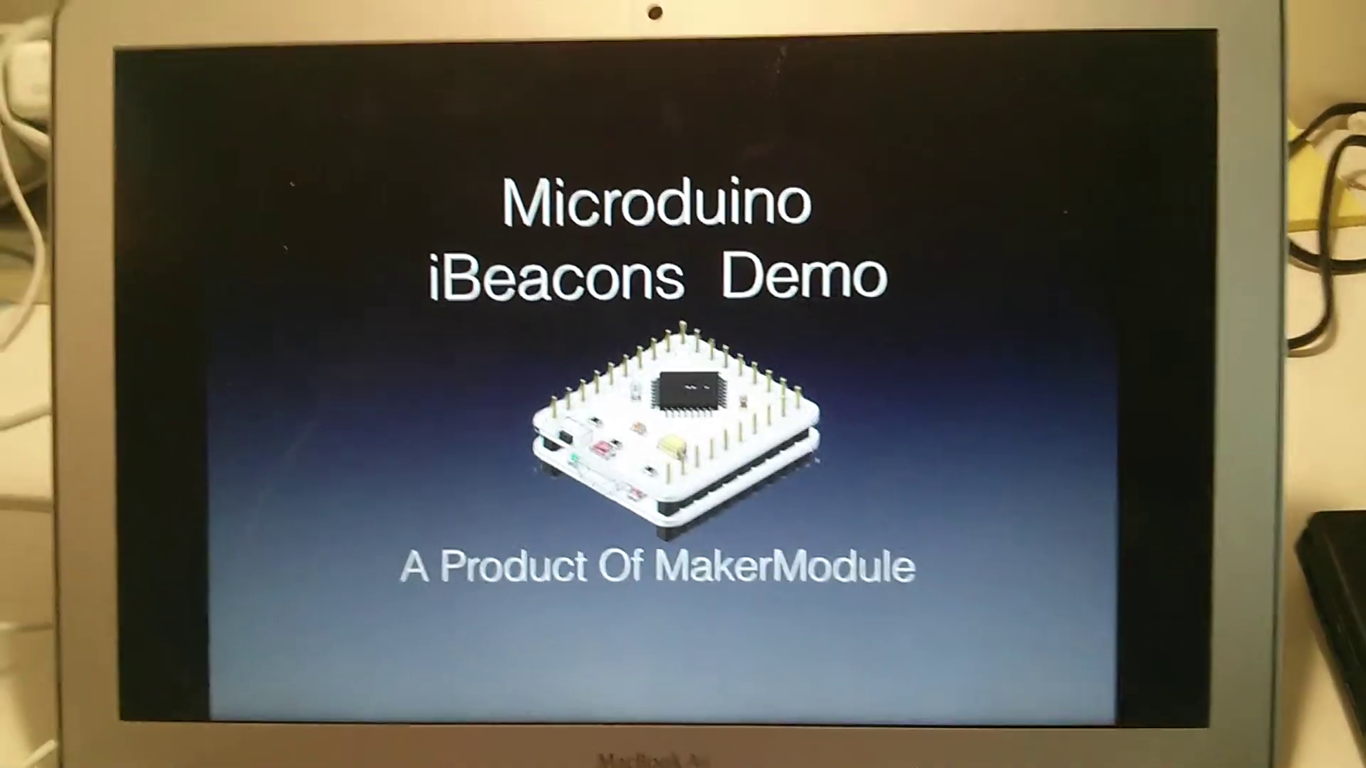
- Advance the Keynote presentation from the Microduino iBeacons Demo title to the iBeacons slide
{"action": "key", "text": "Right"}
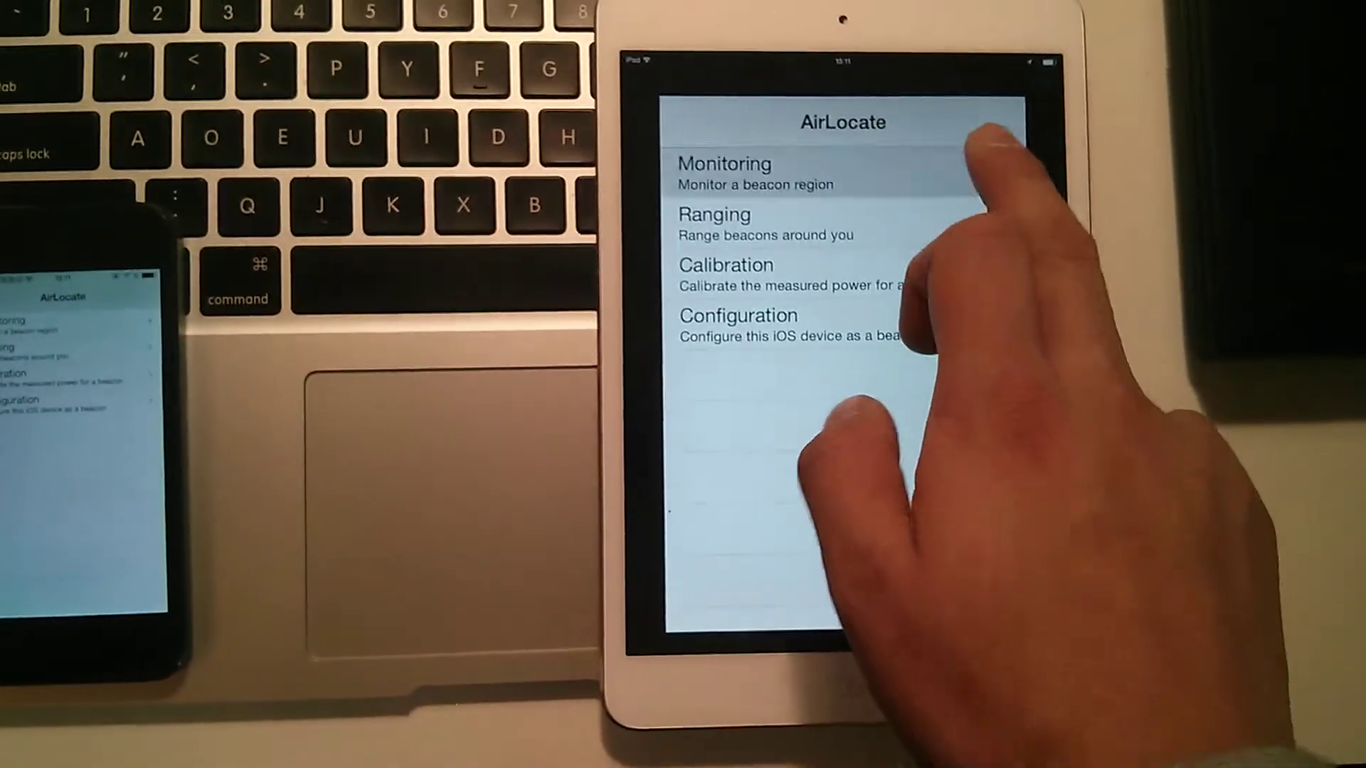
- Open the Monitoring screen in the iPad's AirLocate menu
{"action": "left_click", "coordinate": [960, 133]}
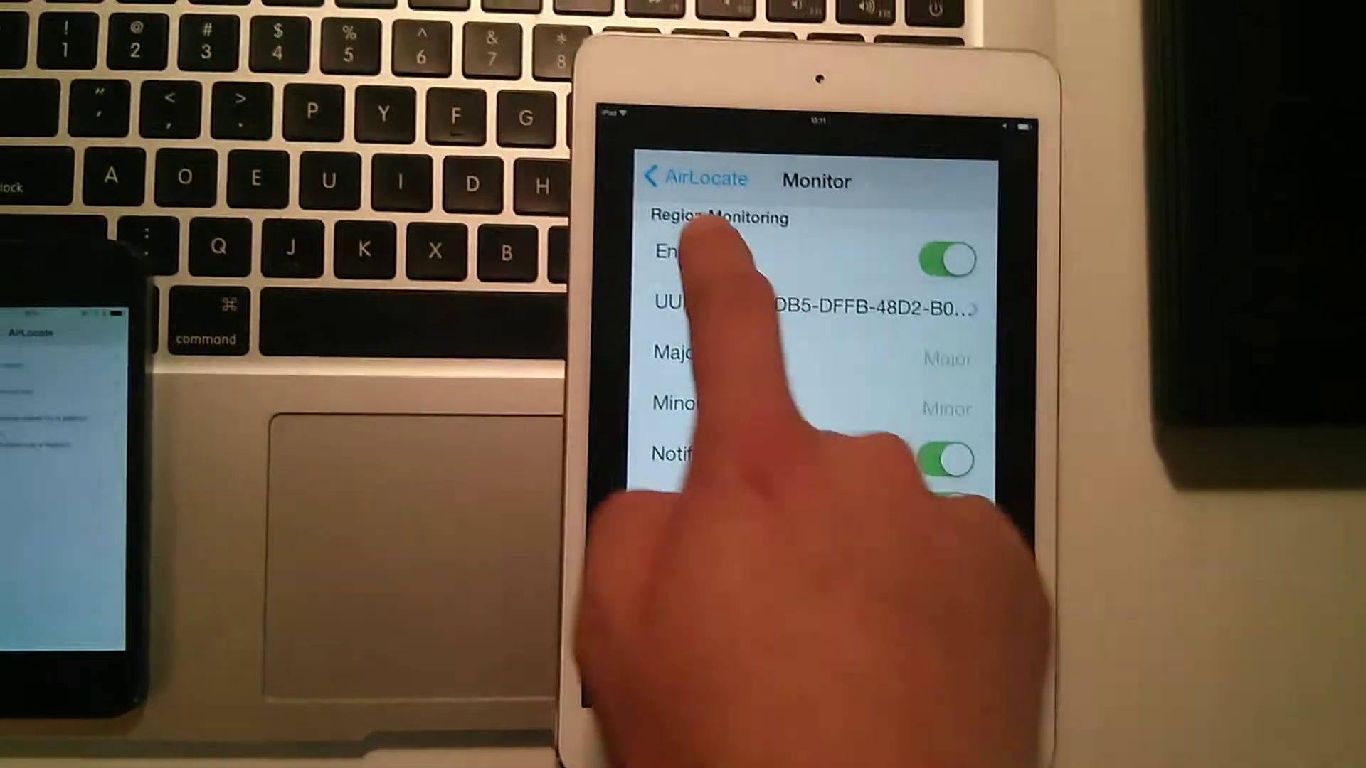
- Return to the iPad's AirLocate main menu and dismiss the outside-the-region alert
{"action": "left_click", "coordinate": [646, 96]}
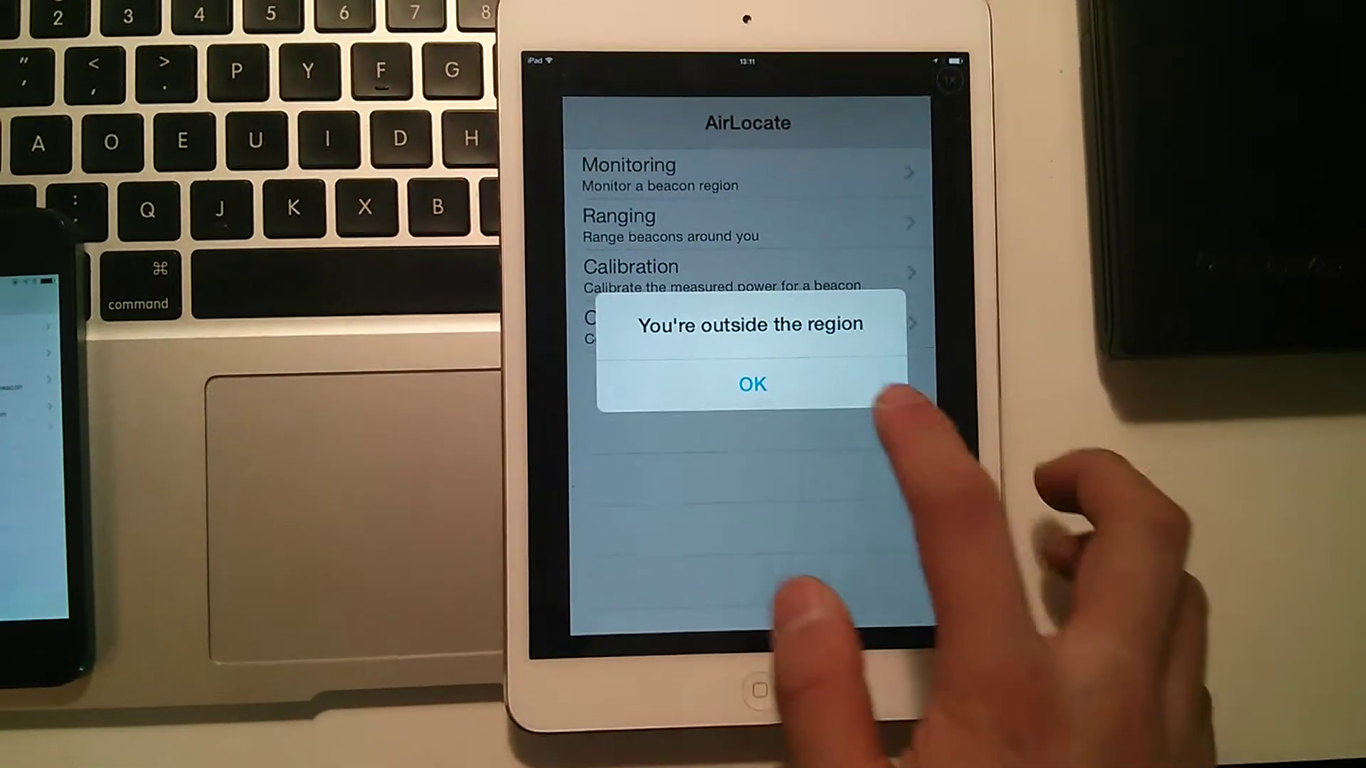
{"action": "left_click", "coordinate": [746, 385]}
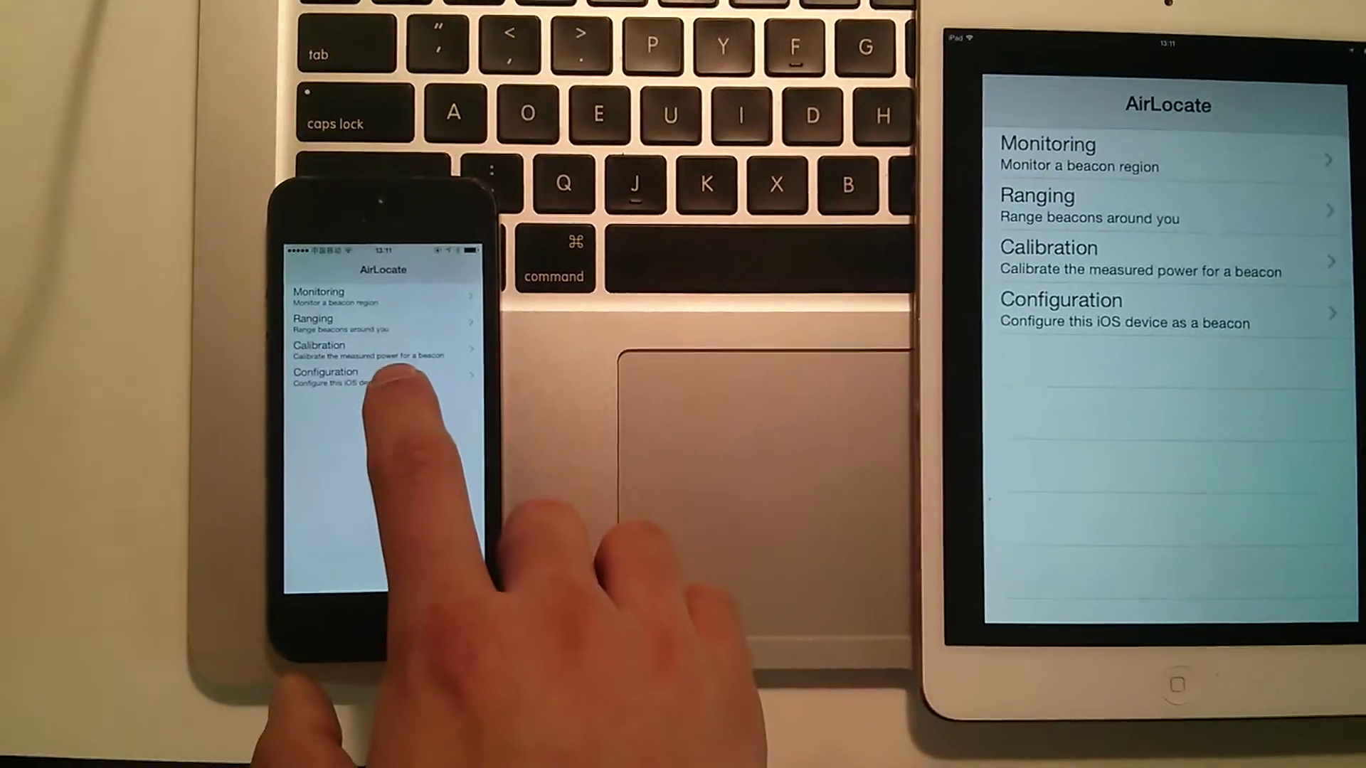
- Open the Configuration screen in the iPhone's AirLocate menu
{"action": "left_click", "coordinate": [333, 392]}
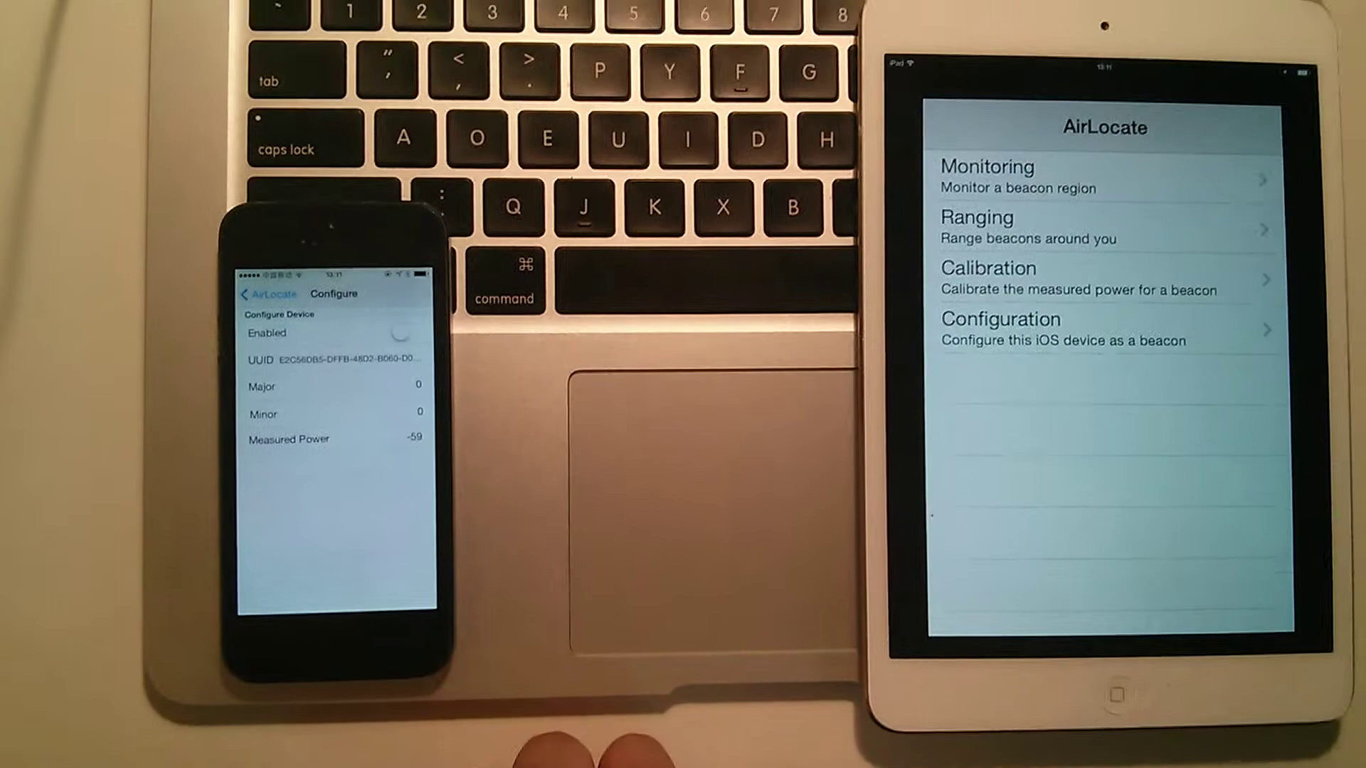